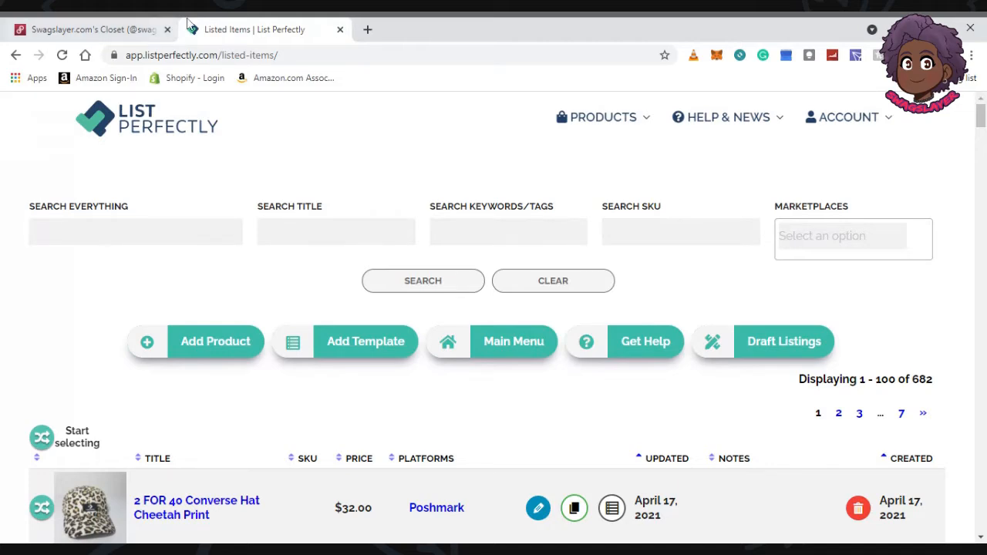
Step: Look over the listings in the Poshmark closet, then return to the List Perfectly listed items
click(139, 31)
click(103, 304)
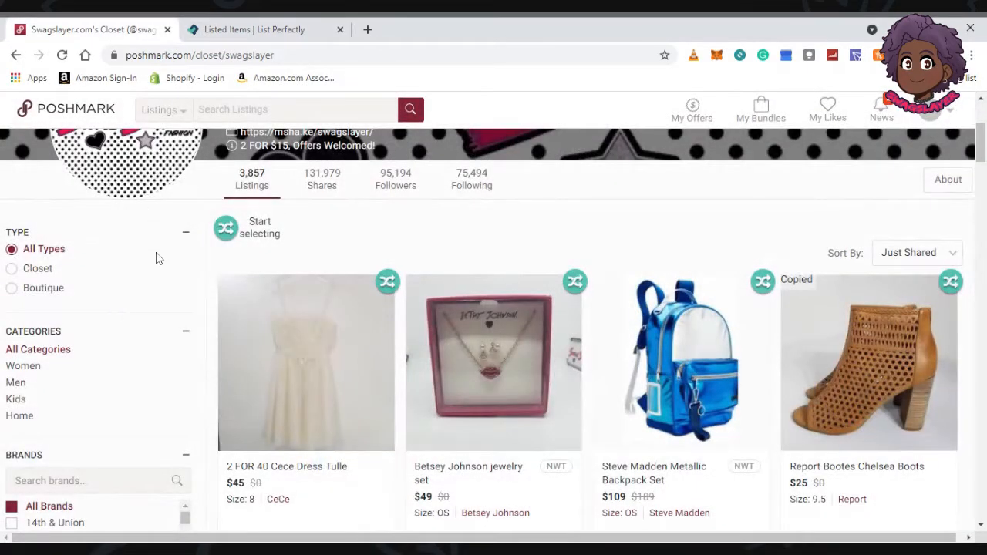
scroll(154, 231, up, 3)
click(231, 29)
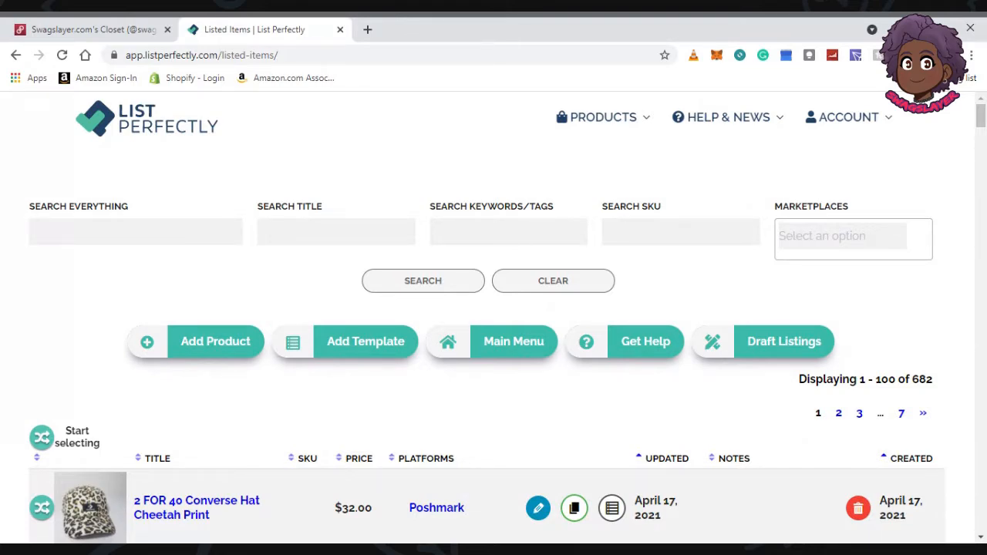
Step: Select the "2 FOR 40 Converse Hat Cheetah Print" and "NWT Adidas Sneakers" listings in the listed items table
scroll(73, 324, down, 1)
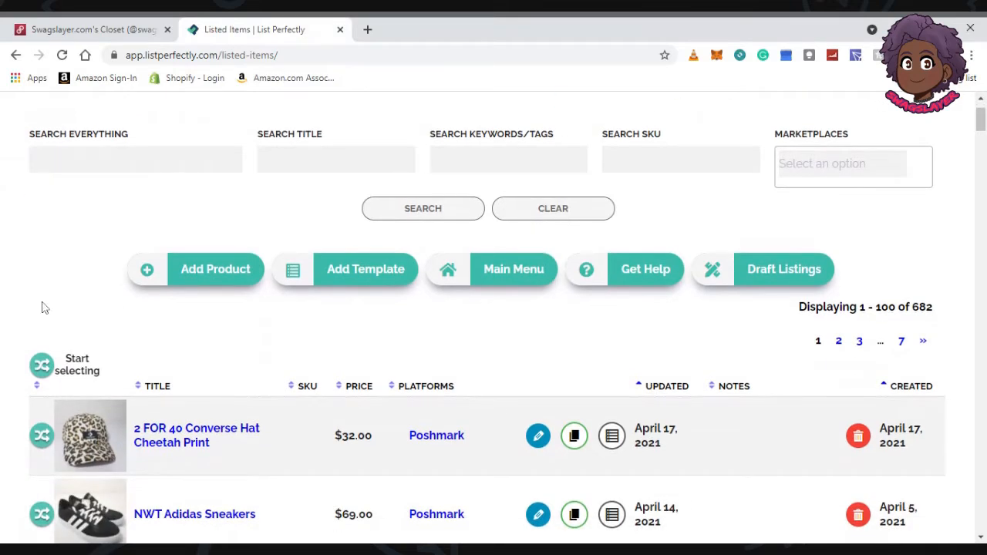
scroll(33, 304, down, 1)
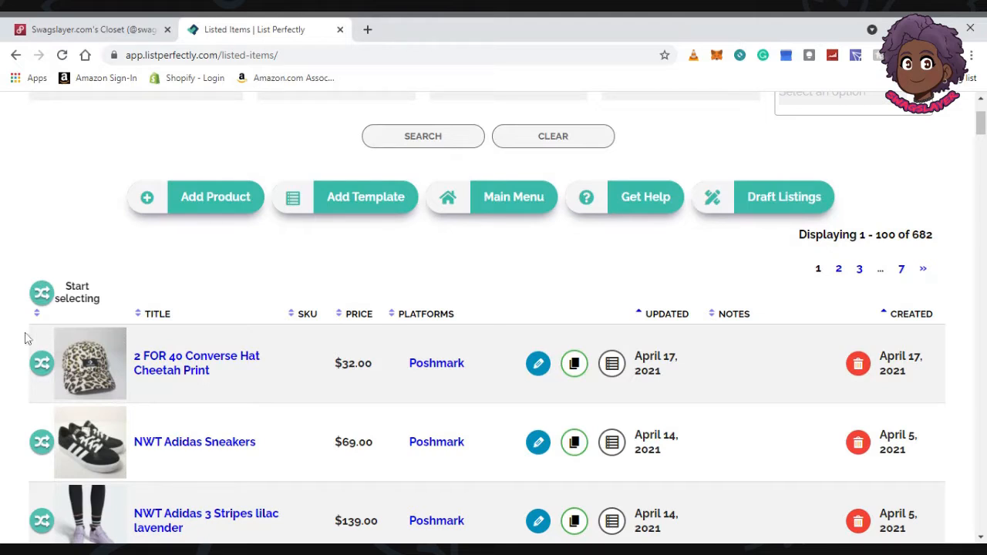
scroll(26, 338, down, 1)
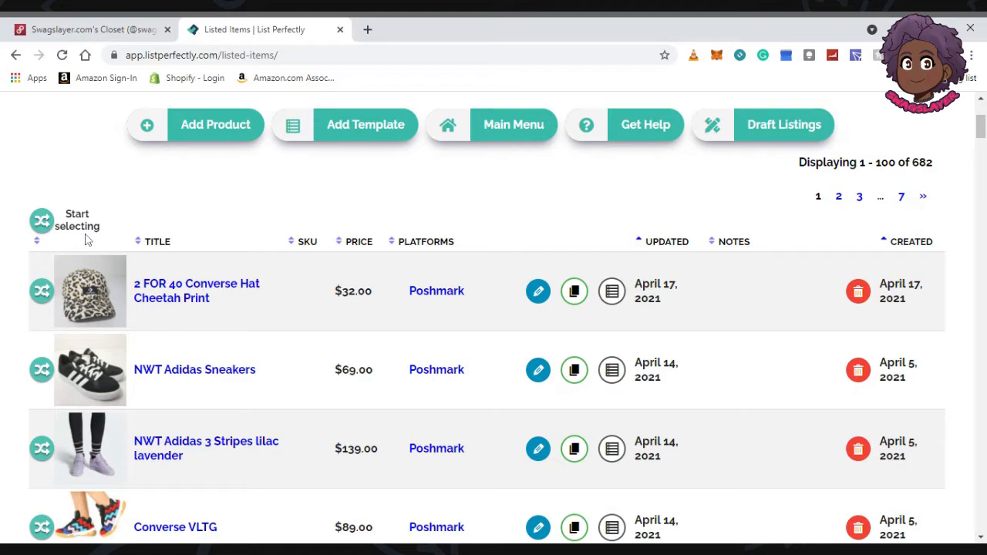
click(43, 222)
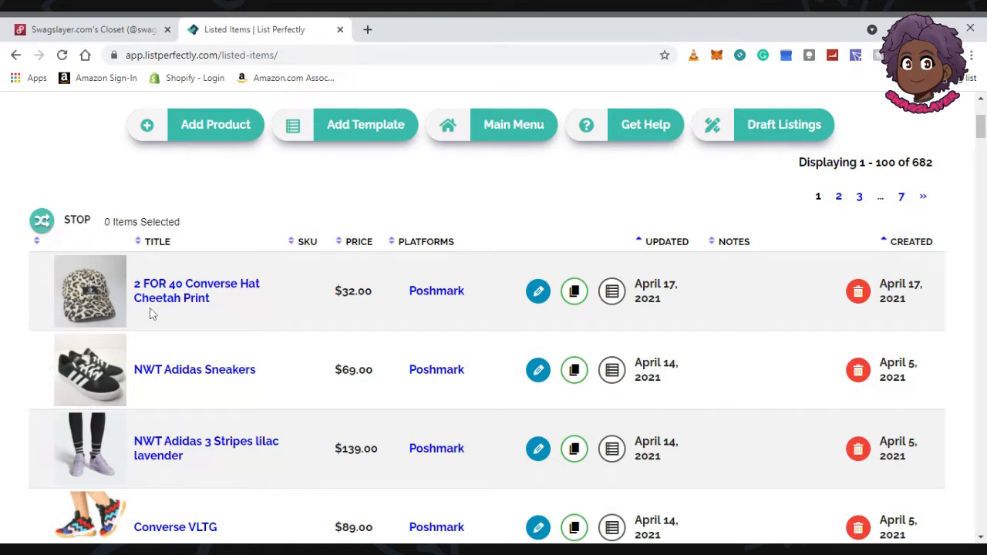
click(275, 312)
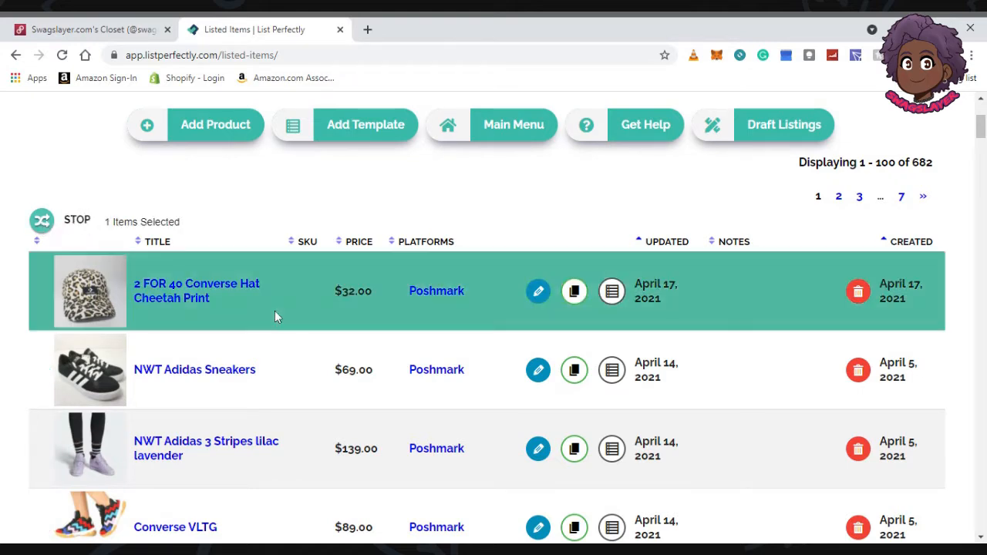
click(204, 391)
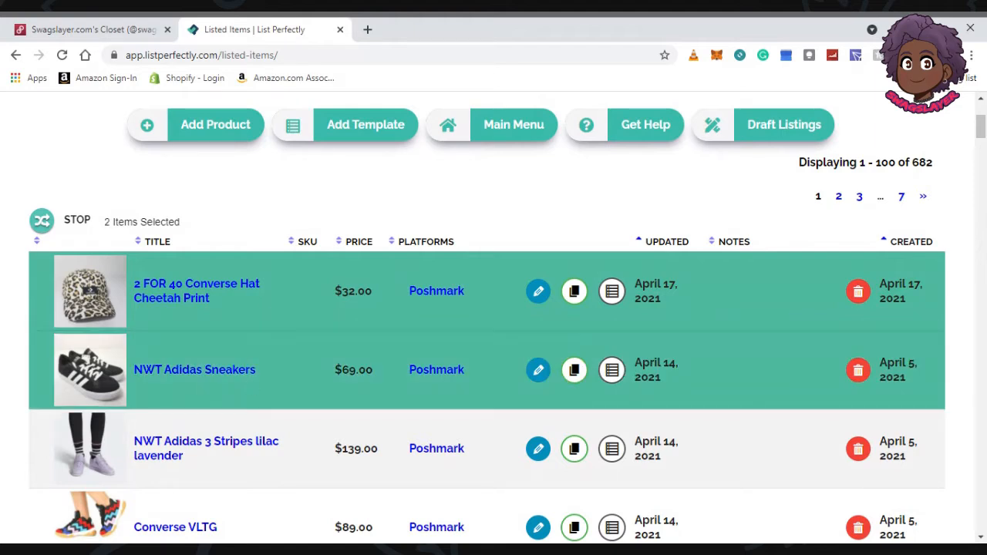
Step: Finish selecting and end the selected listings on Poshmark, accepting their removal from the platform
click(44, 222)
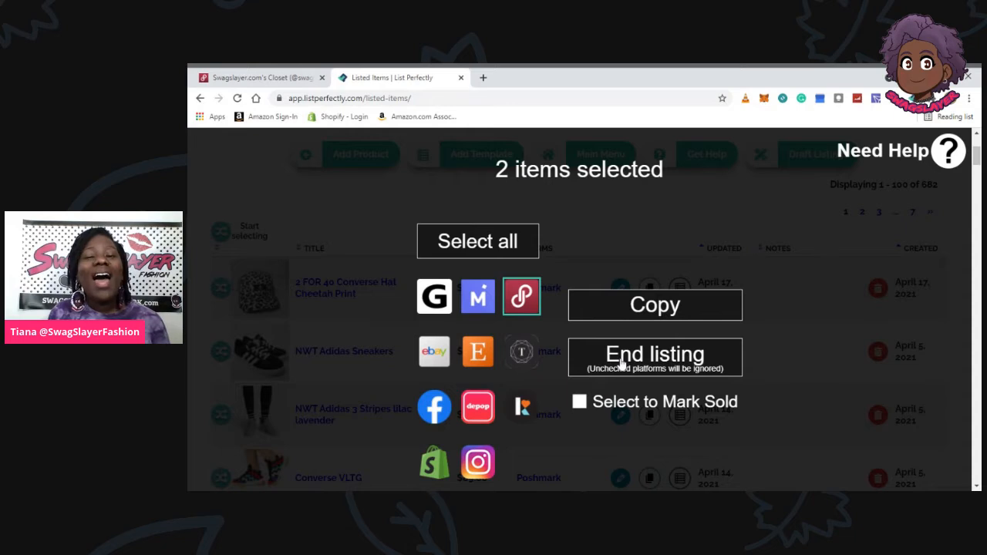
click(539, 383)
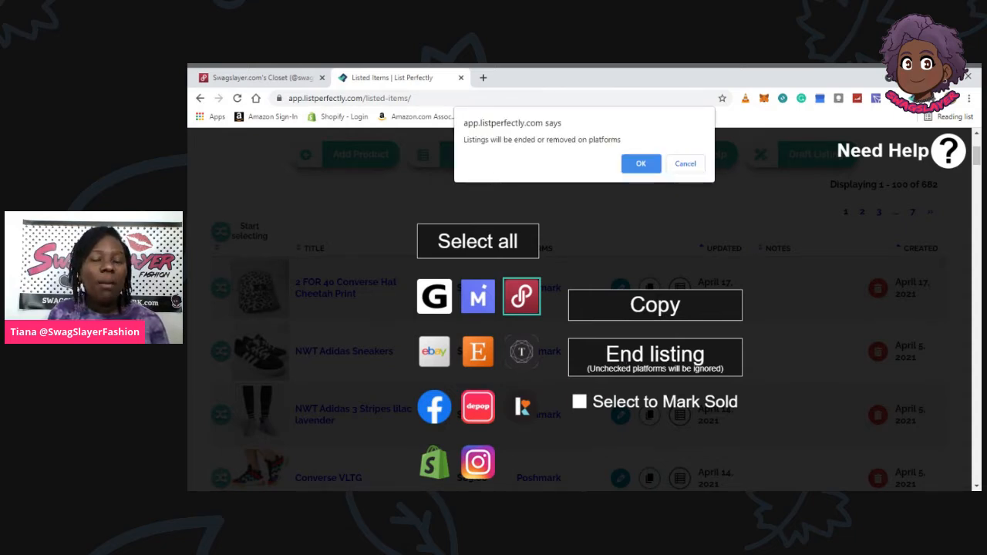
click(639, 164)
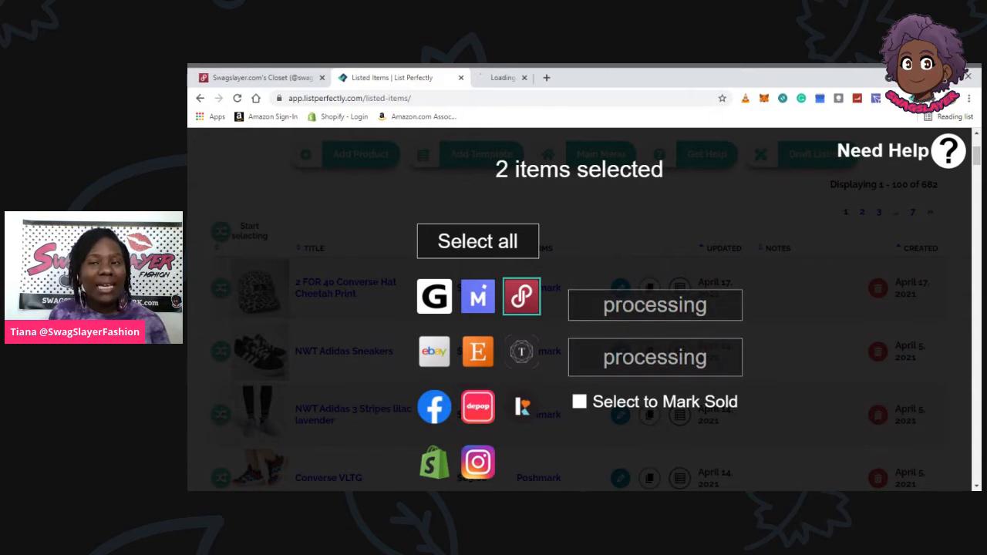
Step: Check the Poshmark pages opened by ending the listings and close the feed page
click(509, 77)
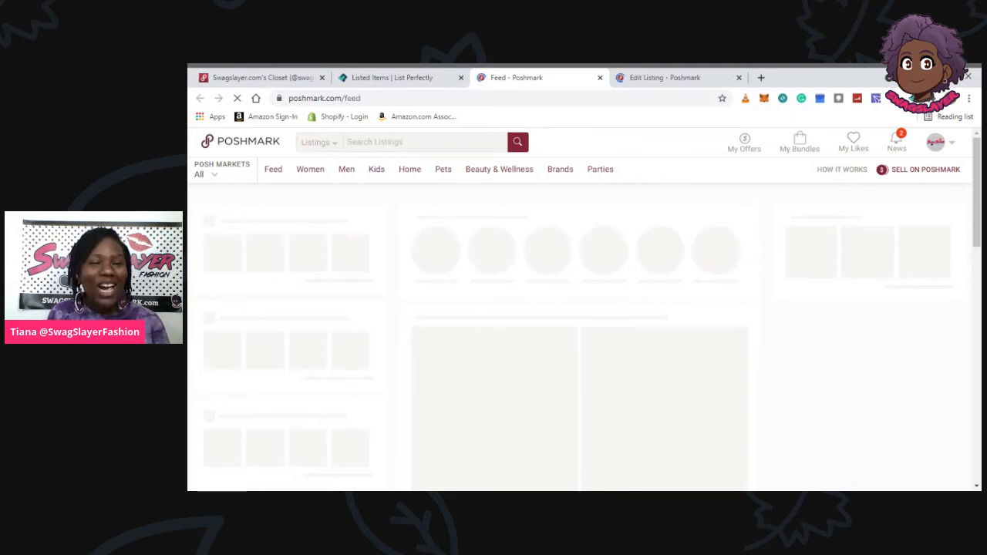
click(645, 78)
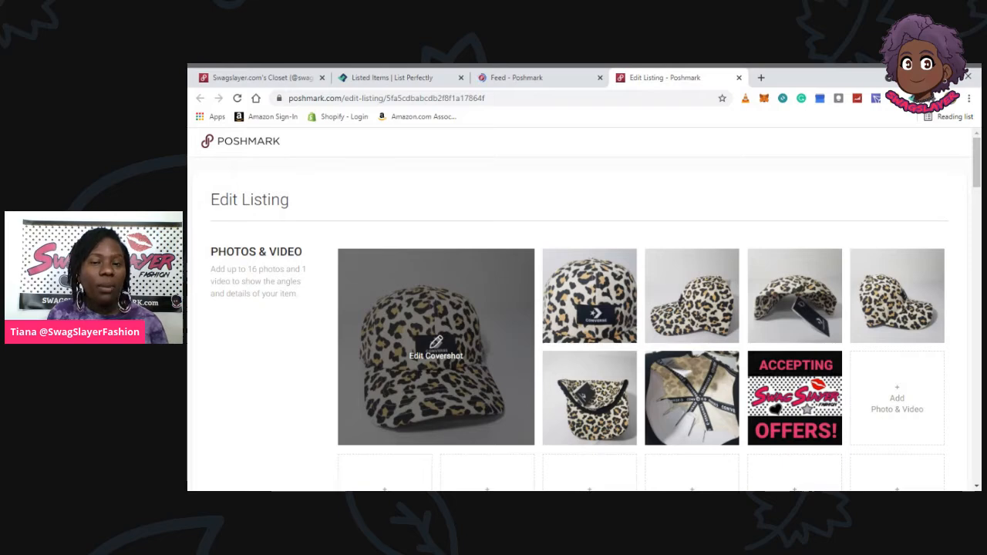
click(528, 80)
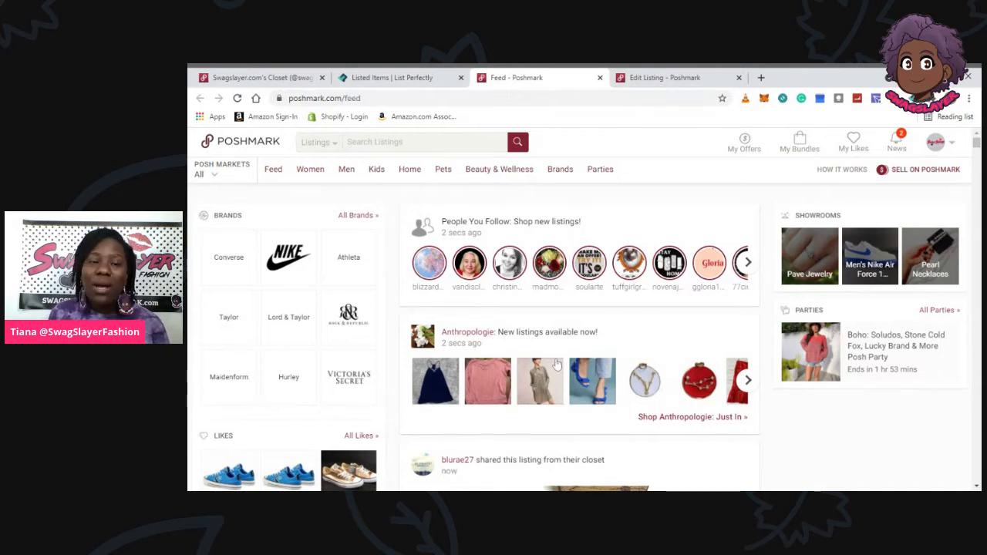
click(600, 78)
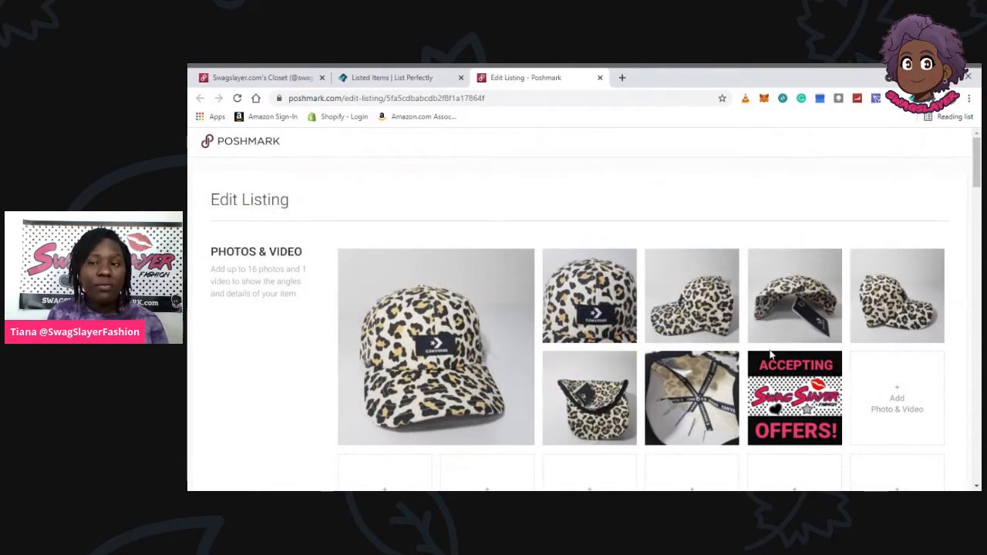
Step: Review the Converse hat's Edit Listing page, from the photos and description through brand, color and other info
scroll(763, 357, down, 1)
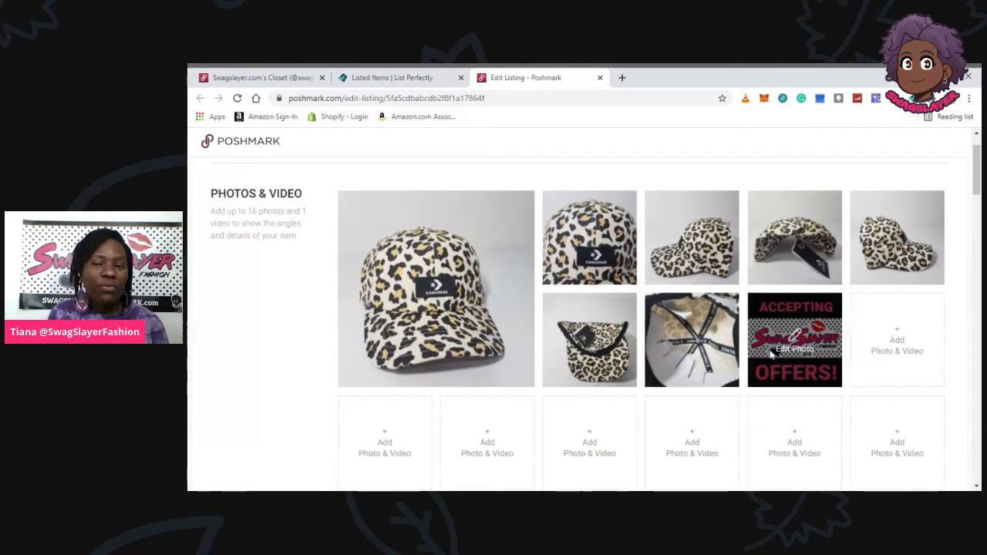
scroll(720, 364, down, 1)
scroll(562, 330, up, 2)
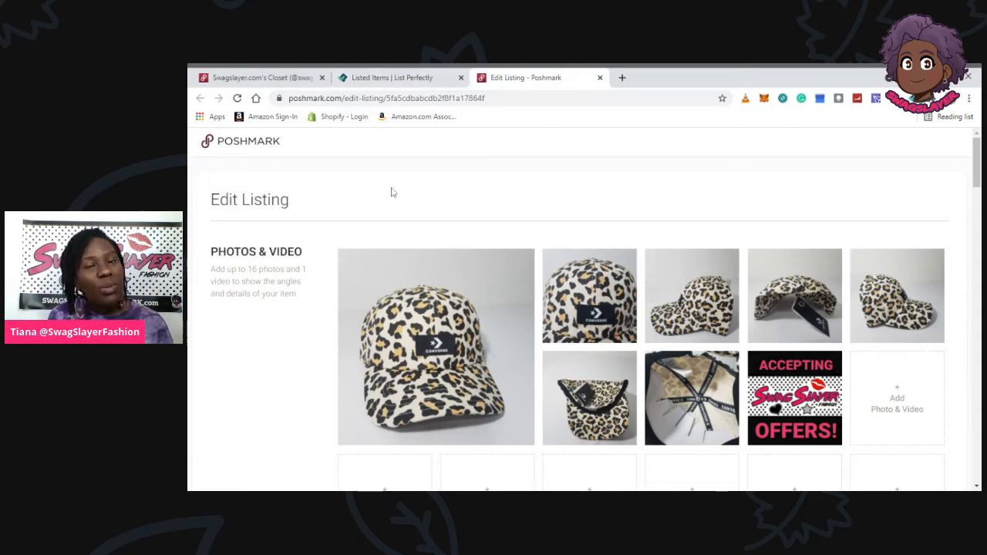
scroll(392, 192, down, 4)
scroll(392, 192, down, 4)
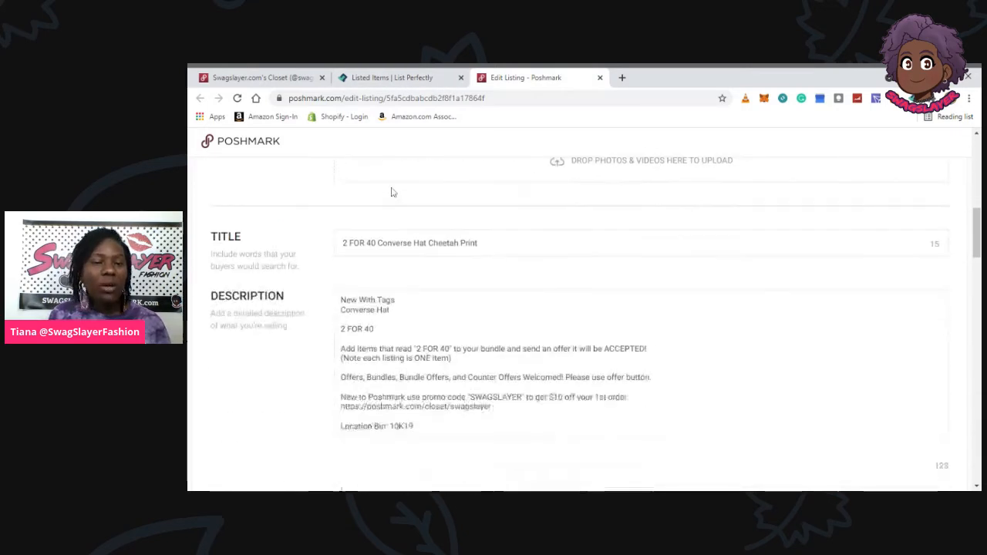
scroll(305, 218, down, 10)
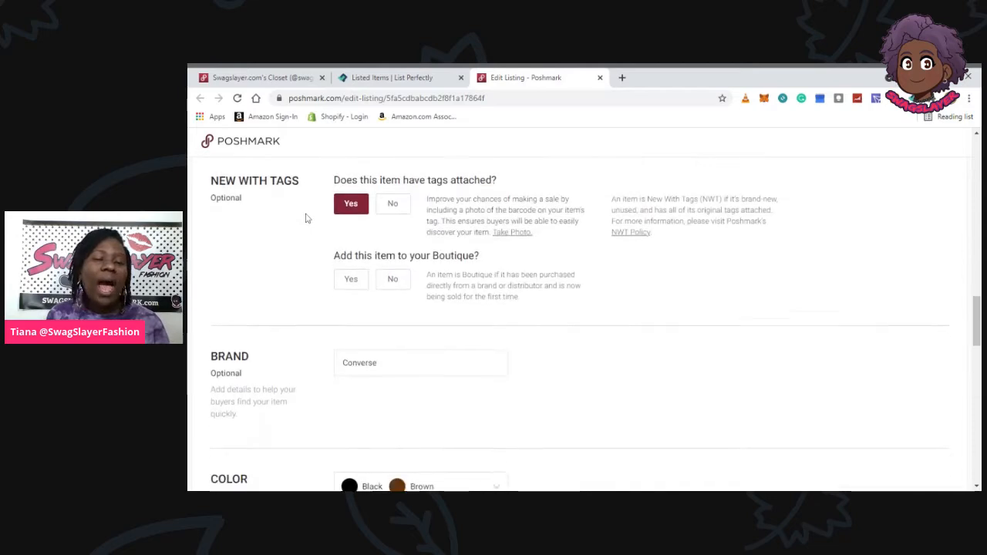
scroll(305, 218, down, 15)
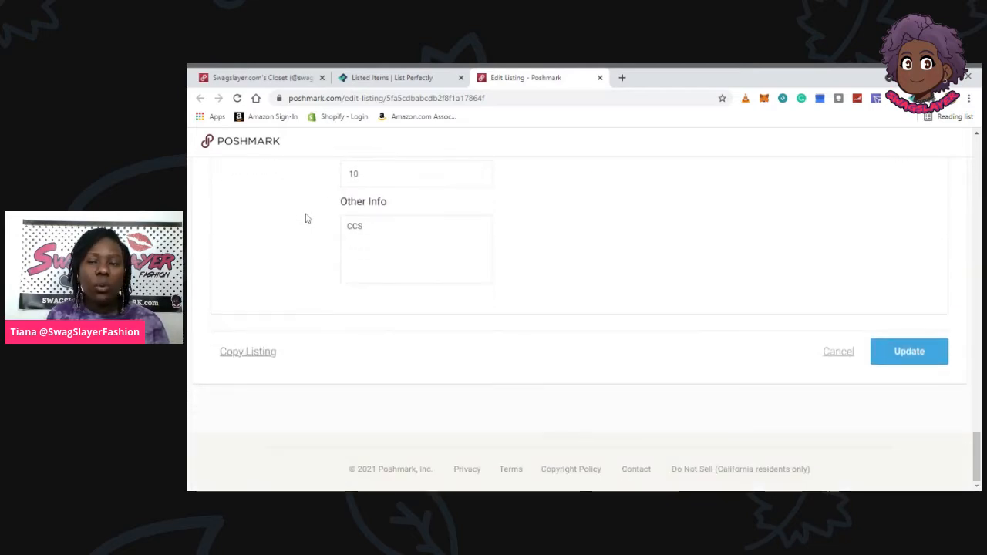
scroll(306, 218, up, 20)
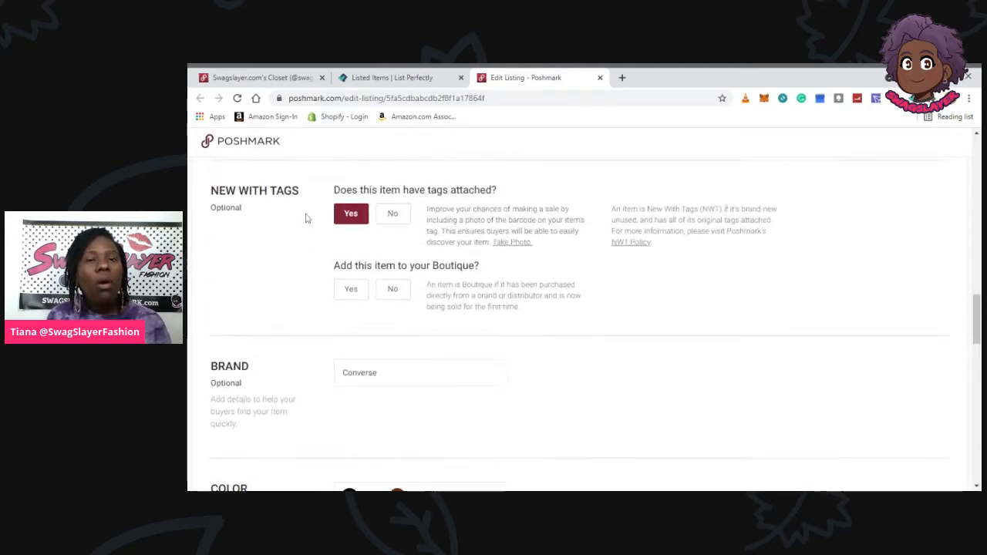
scroll(306, 218, up, 10)
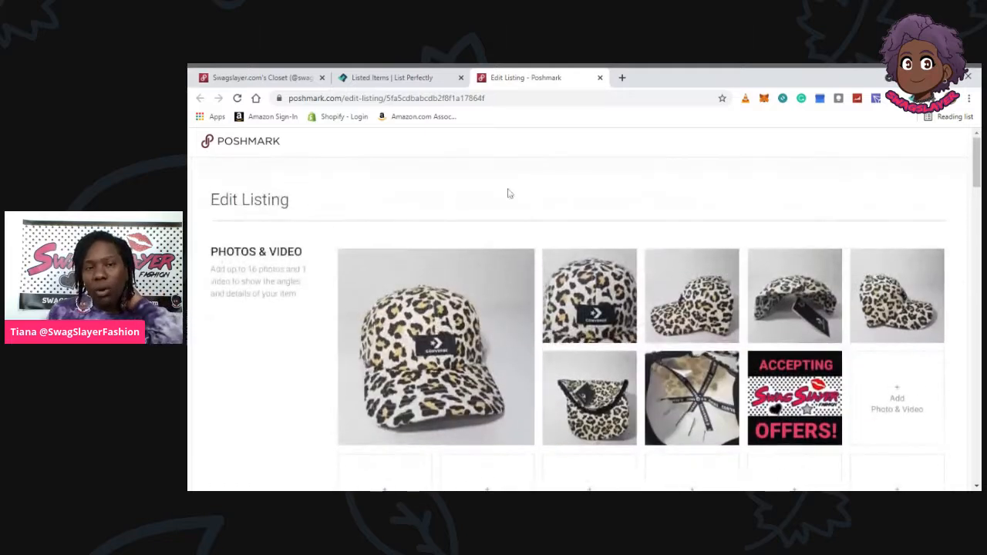
Step: Close the Edit Listing page and copy the two selected items to Poshmark as new listings
click(600, 77)
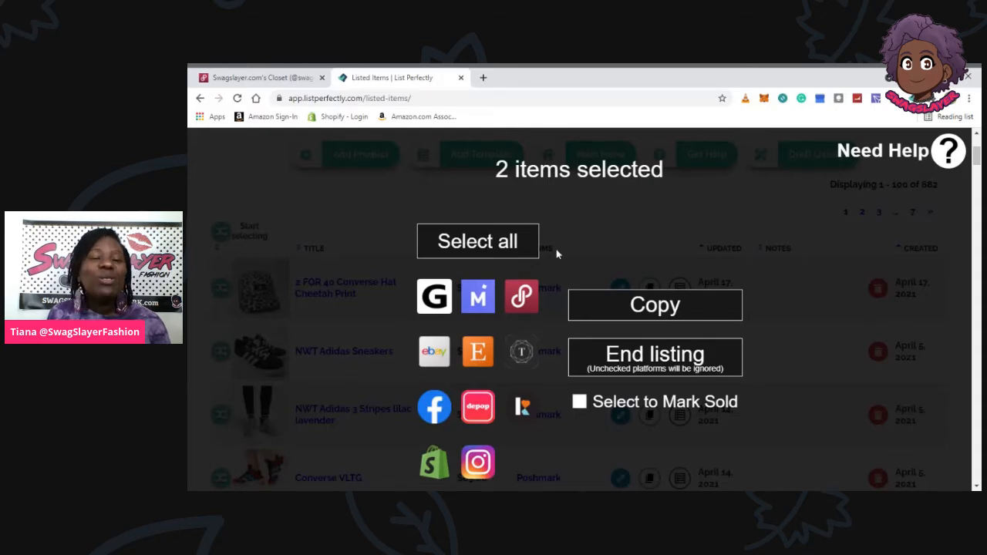
click(529, 299)
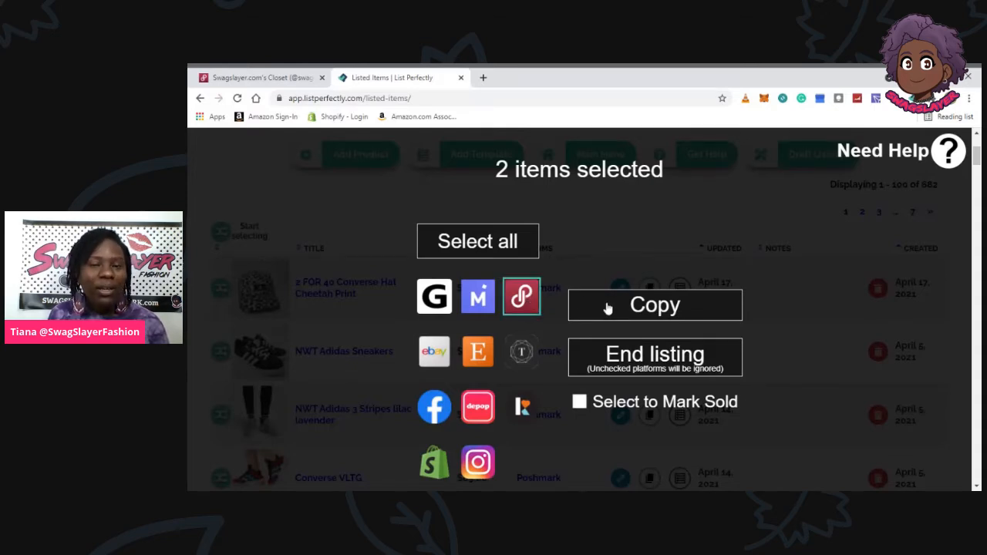
click(611, 306)
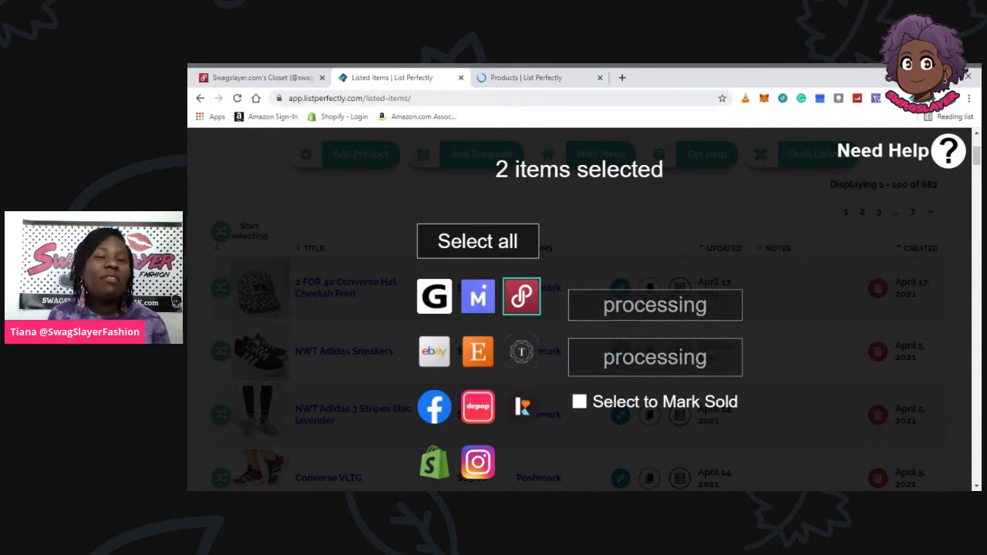
Step: Check the Create Listing pages for the two copied items, including the photos carried over for the Converse hat
click(521, 80)
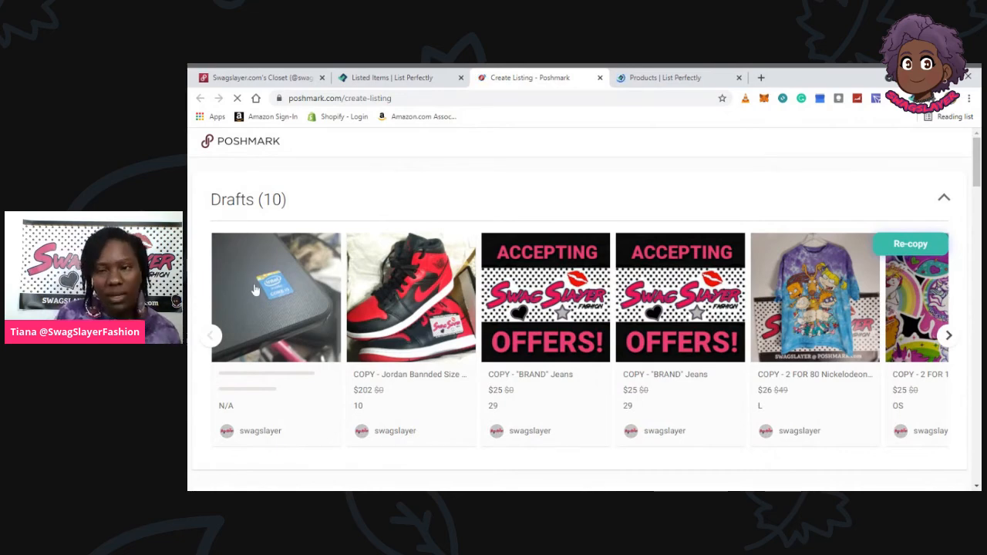
scroll(282, 287, down, 5)
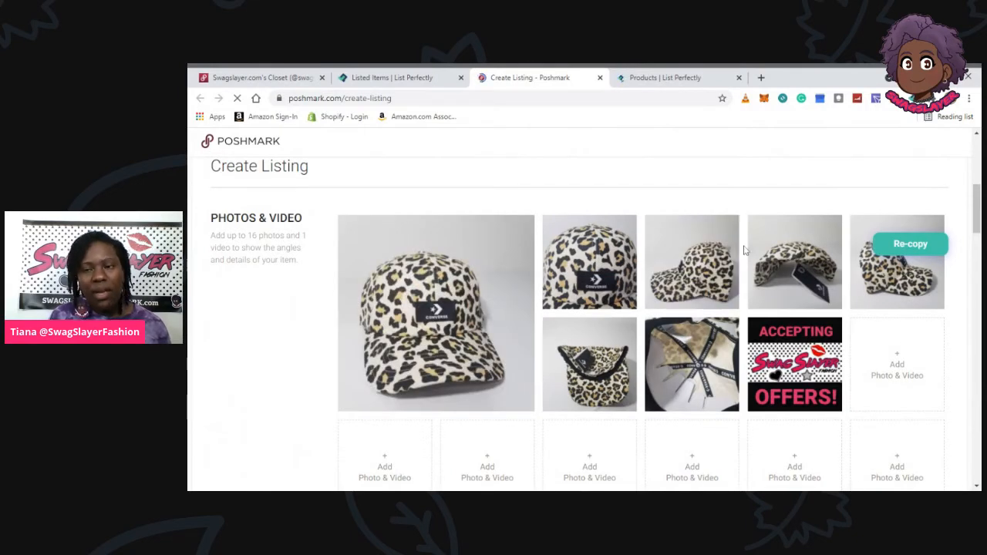
scroll(744, 250, down, 1)
scroll(744, 250, down, 1)
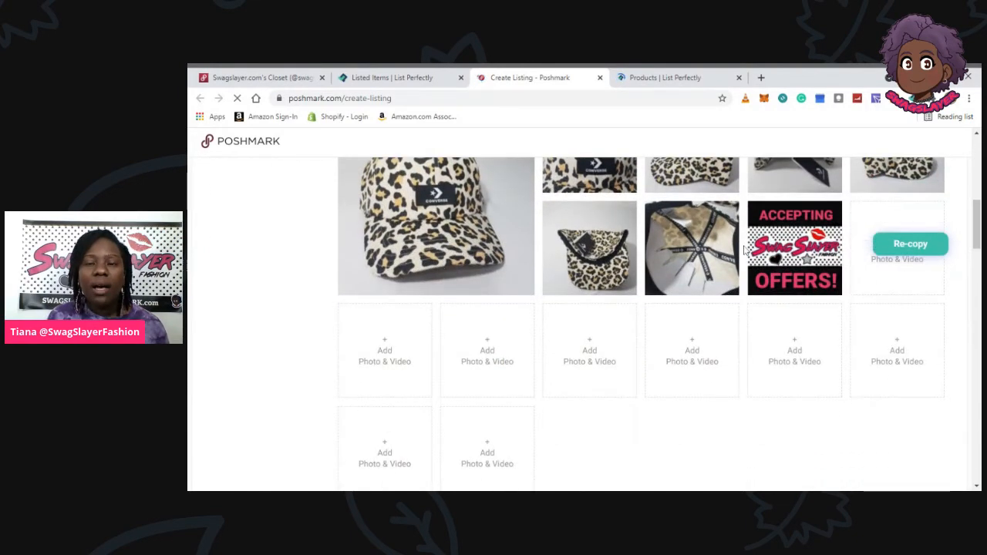
click(675, 77)
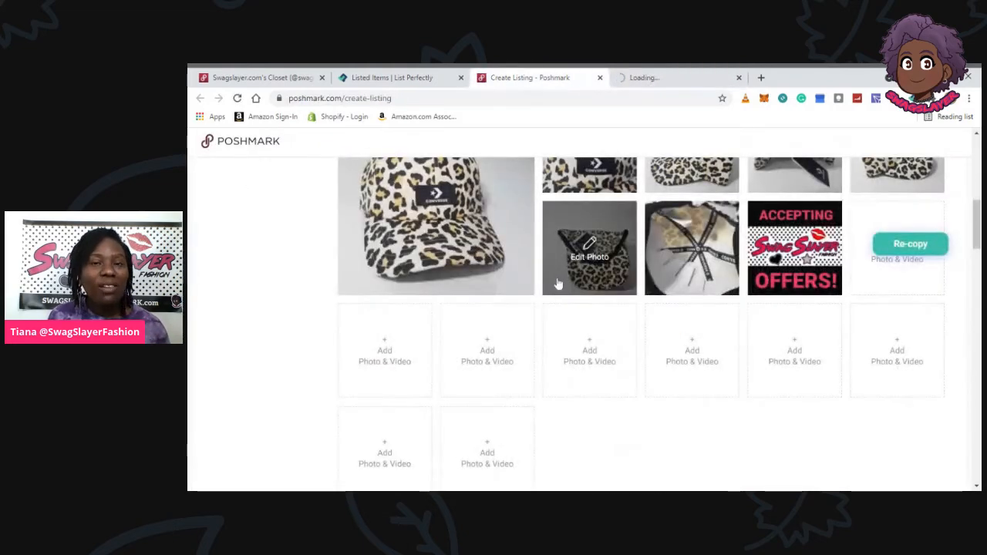
click(669, 80)
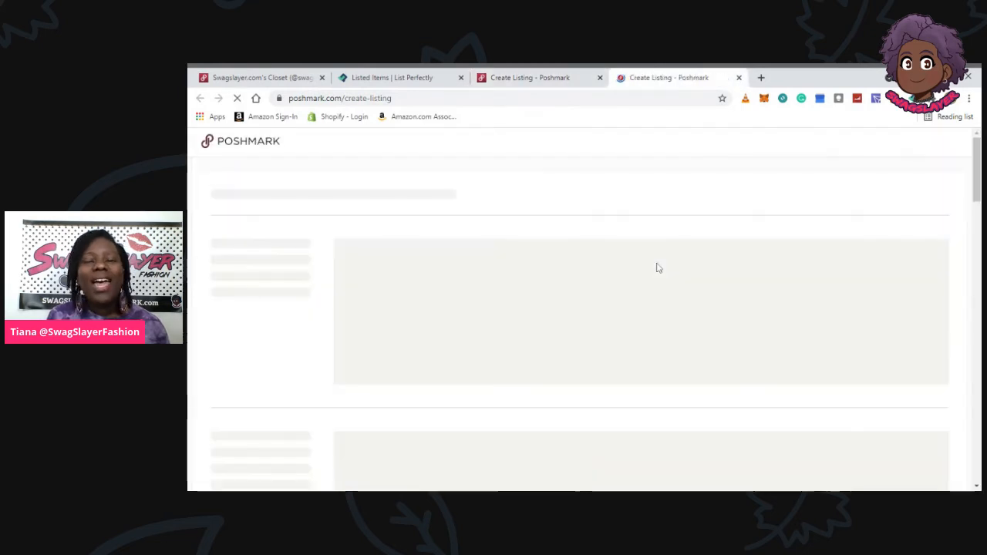
click(539, 77)
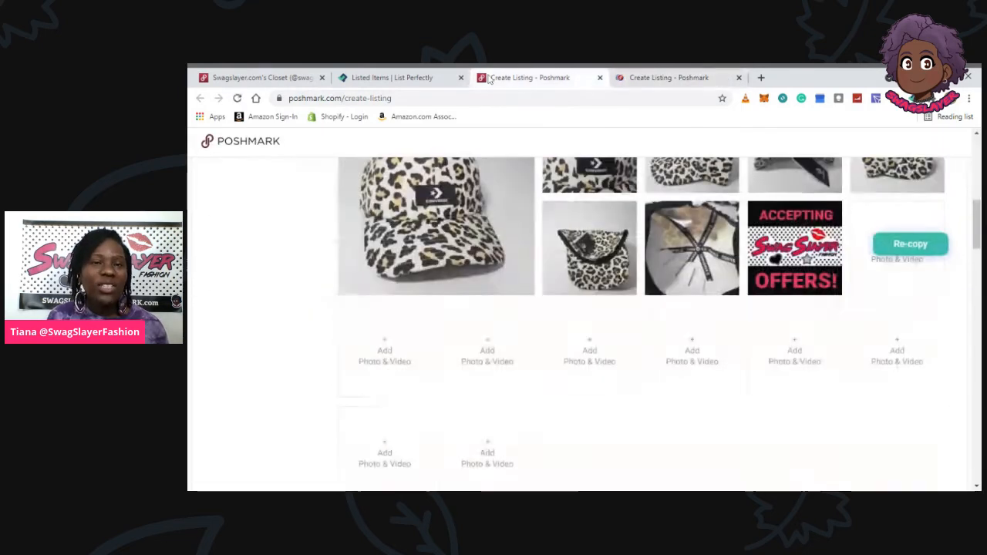
click(650, 78)
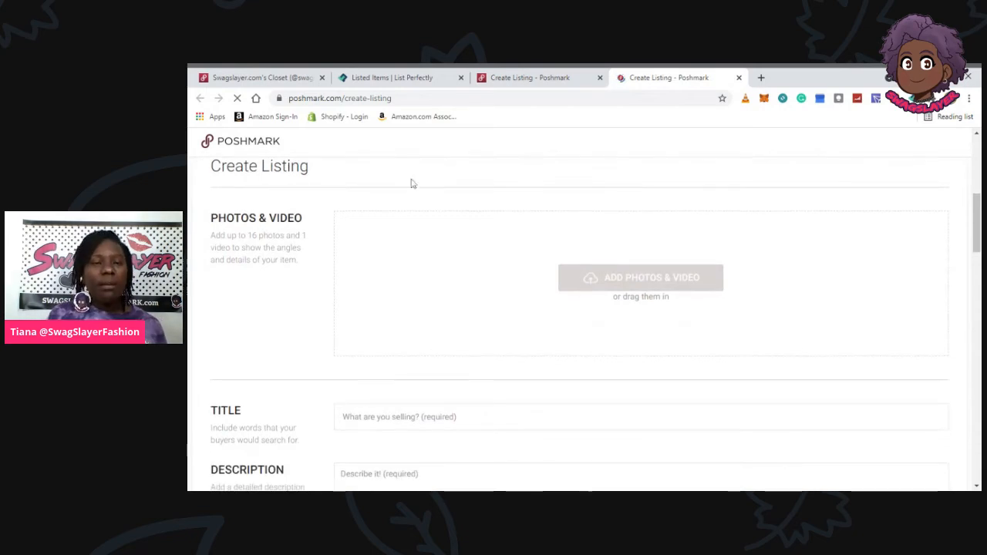
Step: Set the Converse hat listing's category to Women Accessories with the subcategory Hats
click(542, 77)
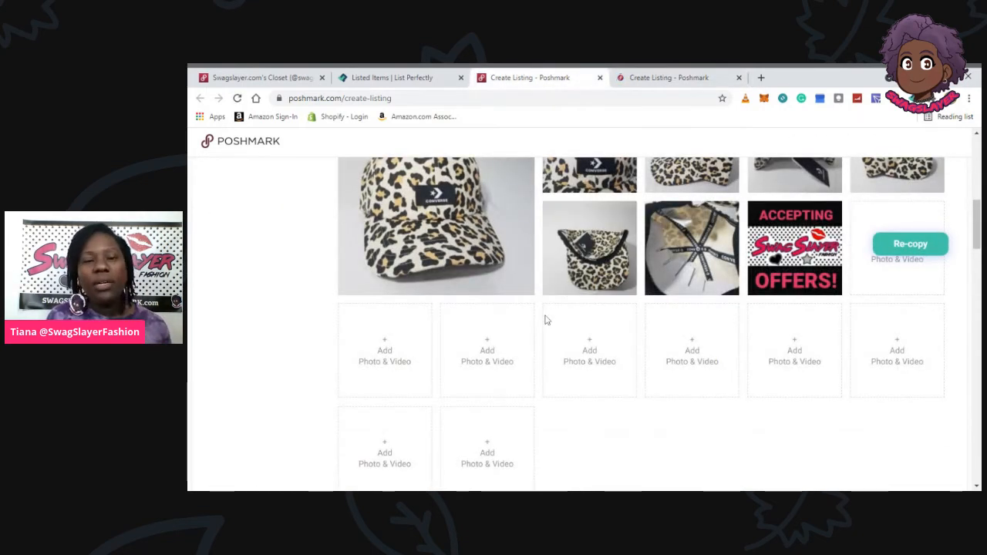
scroll(543, 320, down, 1)
scroll(544, 321, down, 8)
click(477, 275)
click(406, 315)
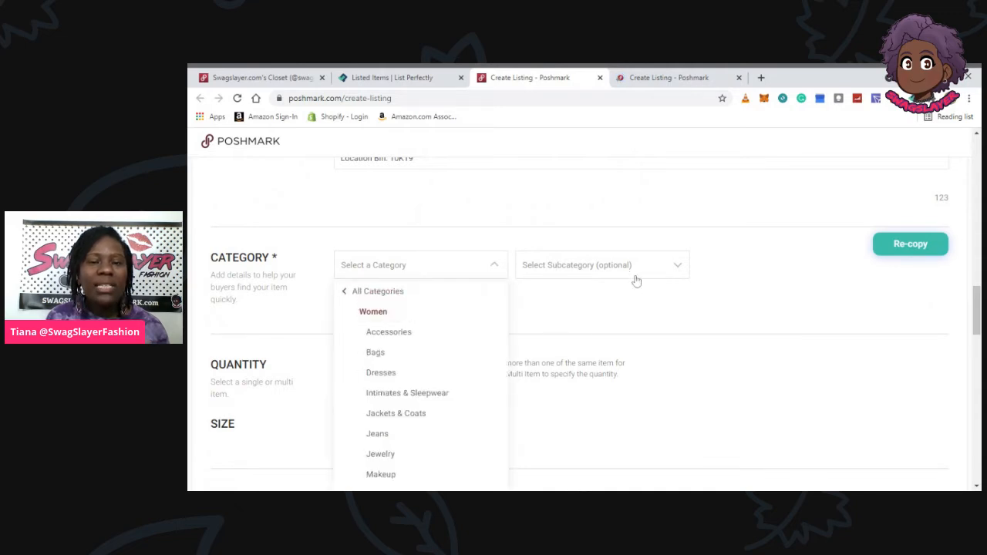
click(393, 332)
click(582, 267)
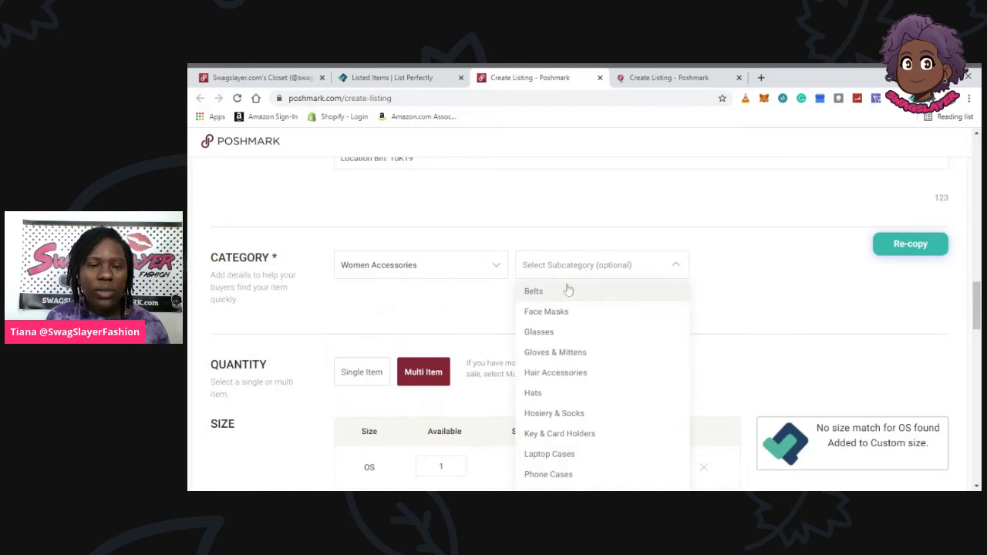
click(535, 393)
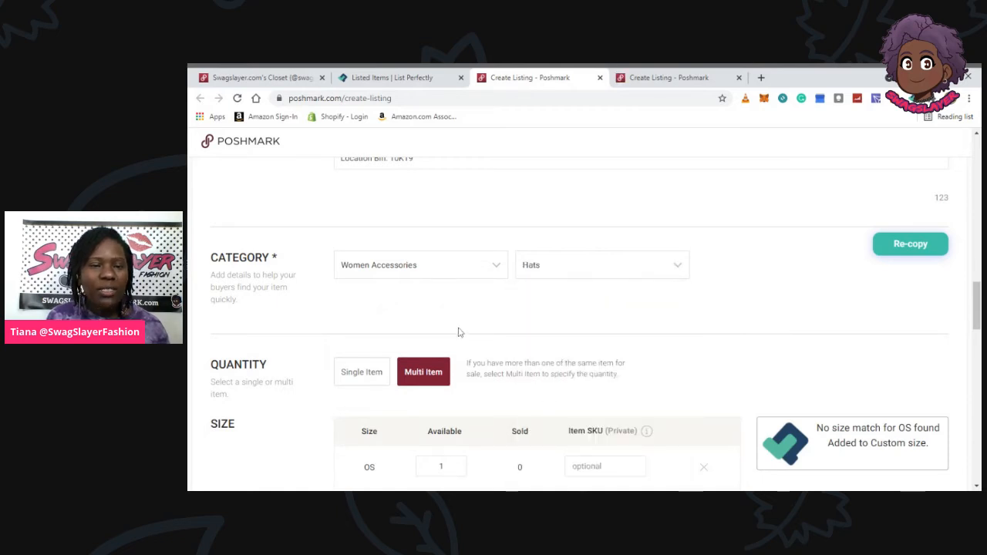
Step: Continue to sharing for the Converse hat, turn off Twitter and Tumblr, and list the item
scroll(458, 334, down, 5)
scroll(466, 222, down, 2)
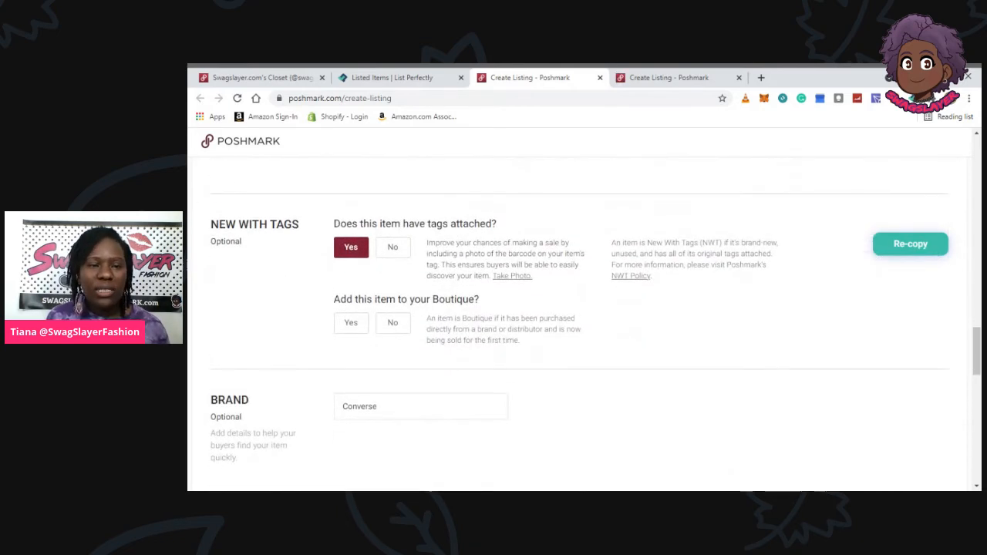
scroll(592, 265, down, 5)
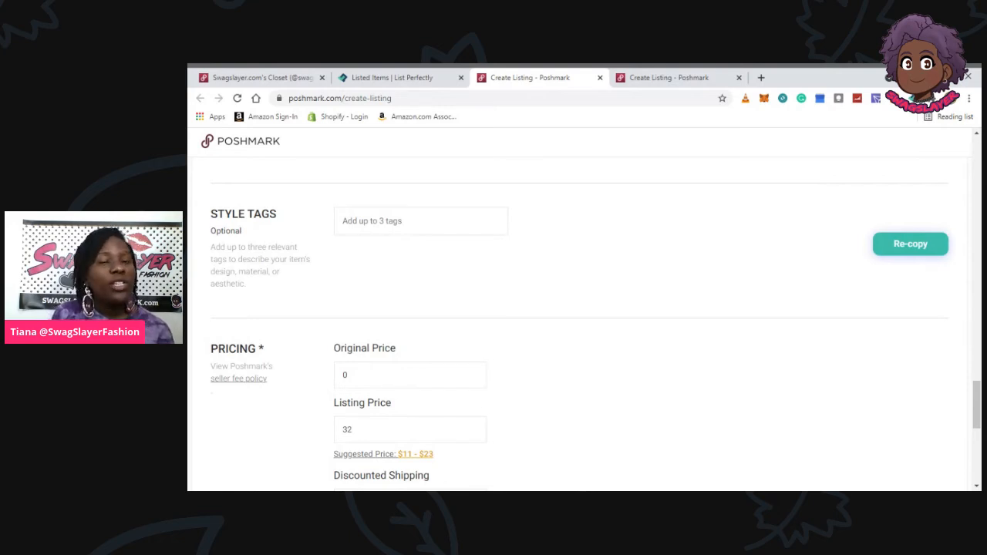
scroll(578, 323, down, 1)
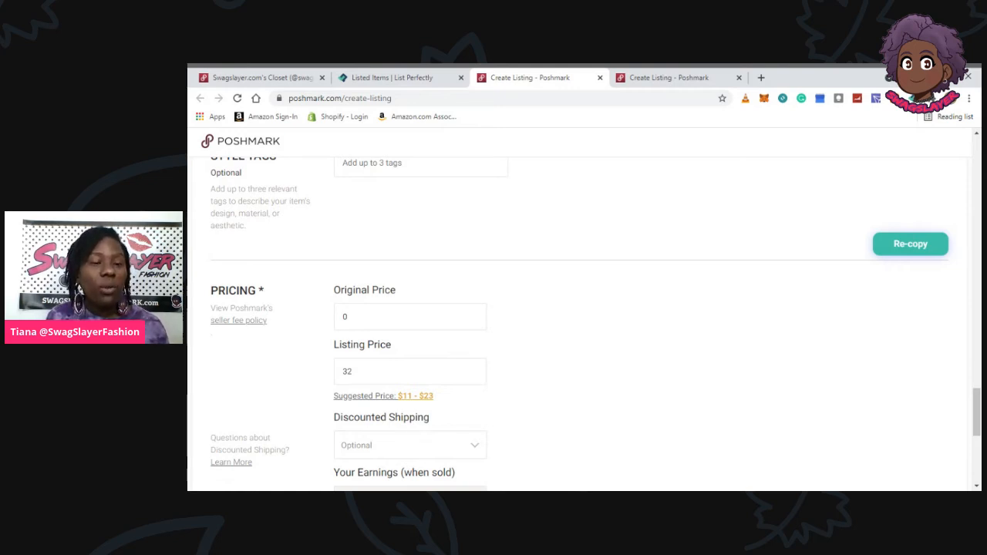
scroll(426, 231, down, 4)
scroll(543, 265, down, 2)
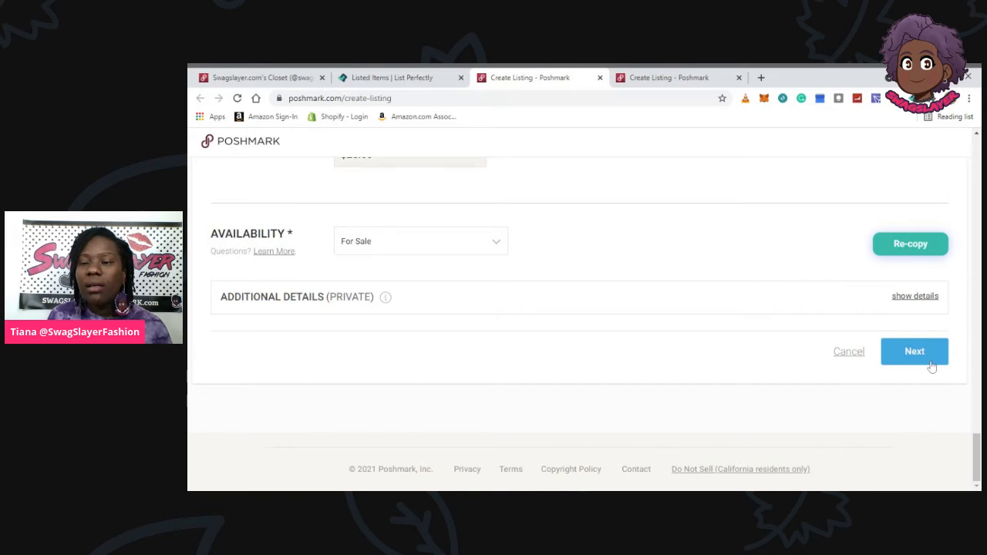
click(933, 364)
click(736, 419)
click(736, 446)
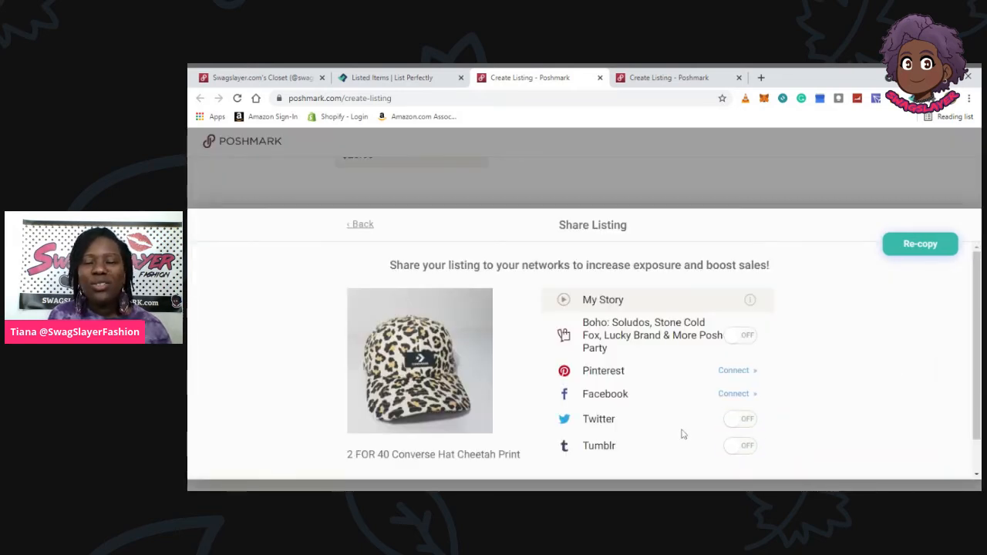
scroll(681, 434, down, 1)
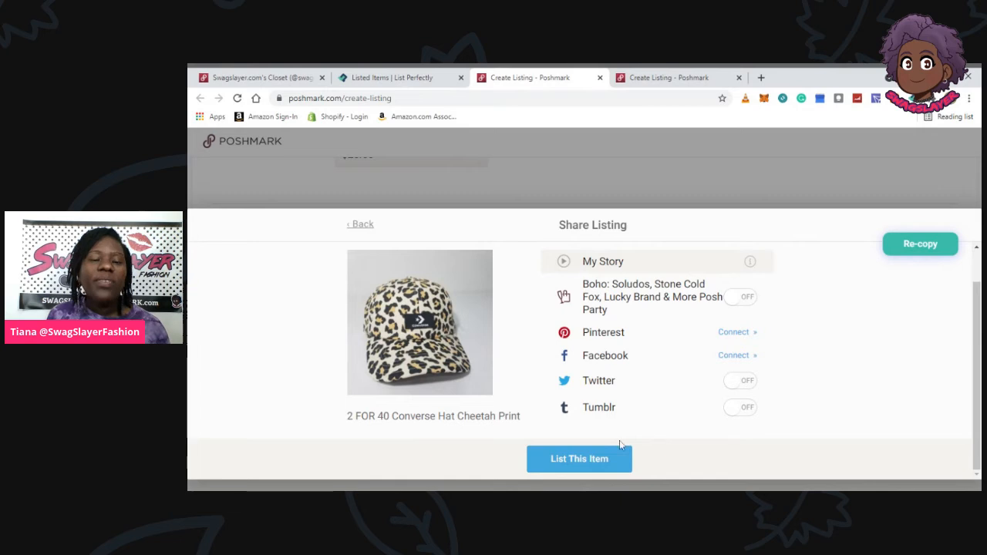
click(589, 465)
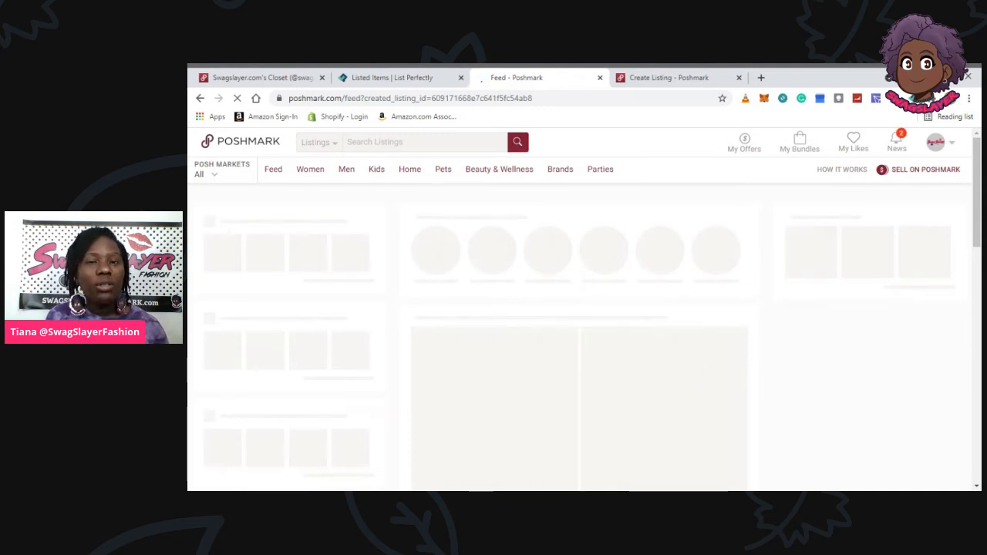
Step: Set the Adidas sneakers listing's category to Men Shoes with the subcategory Sneakers
click(667, 77)
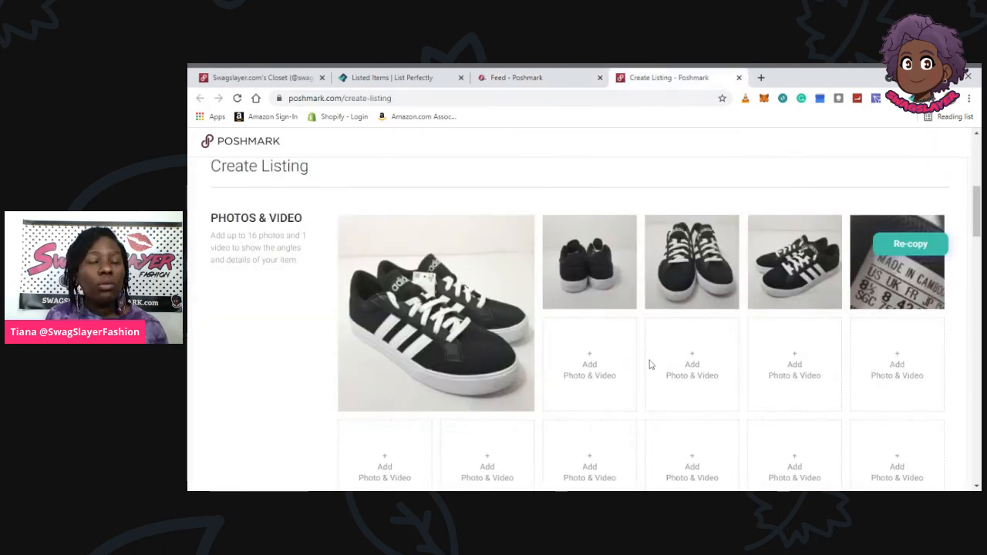
scroll(629, 331, down, 4)
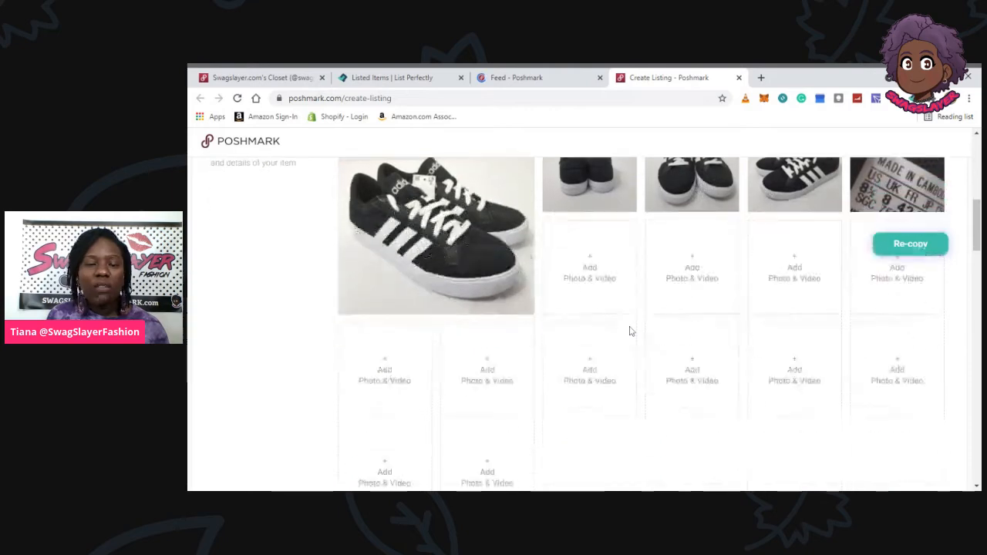
scroll(629, 331, down, 5)
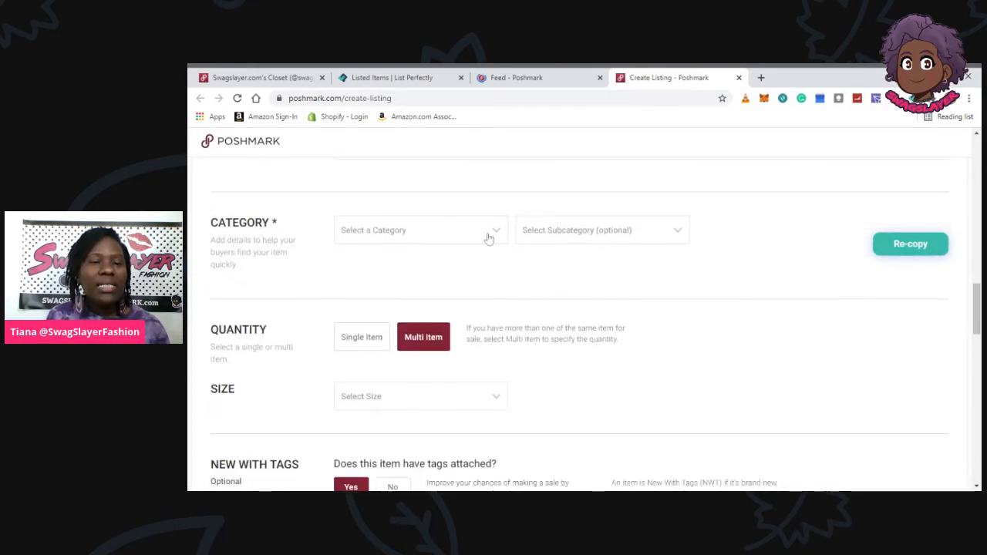
scroll(494, 250, up, 2)
scroll(496, 250, down, 2)
click(416, 230)
click(387, 416)
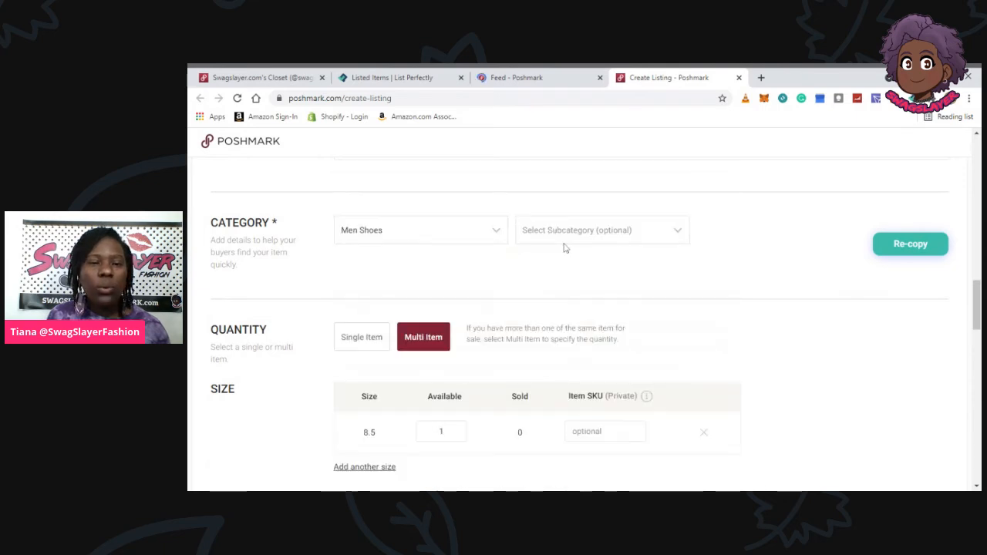
click(557, 239)
click(543, 440)
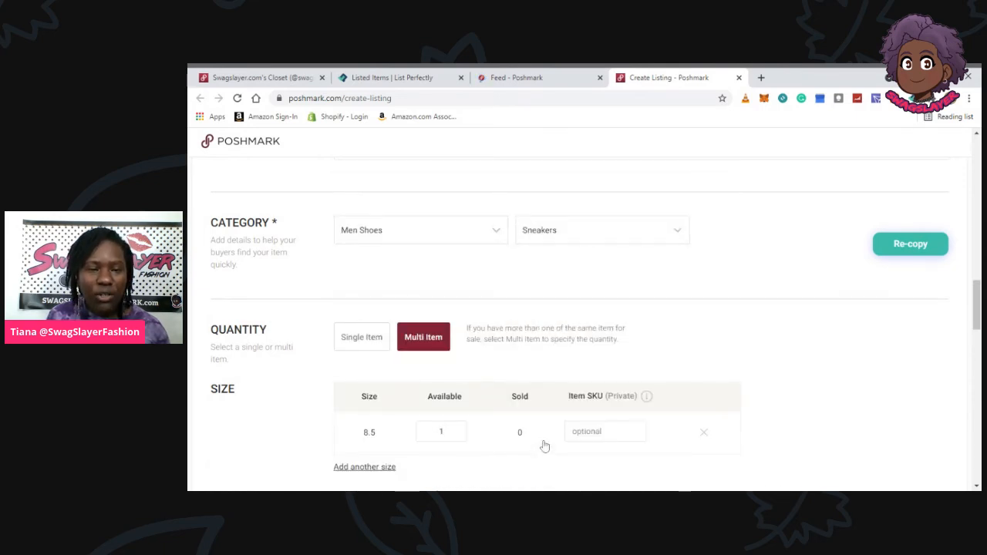
Step: Continue to sharing for the Adidas sneakers, turn off Twitter and Tumblr, and list the item
scroll(594, 320, down, 8)
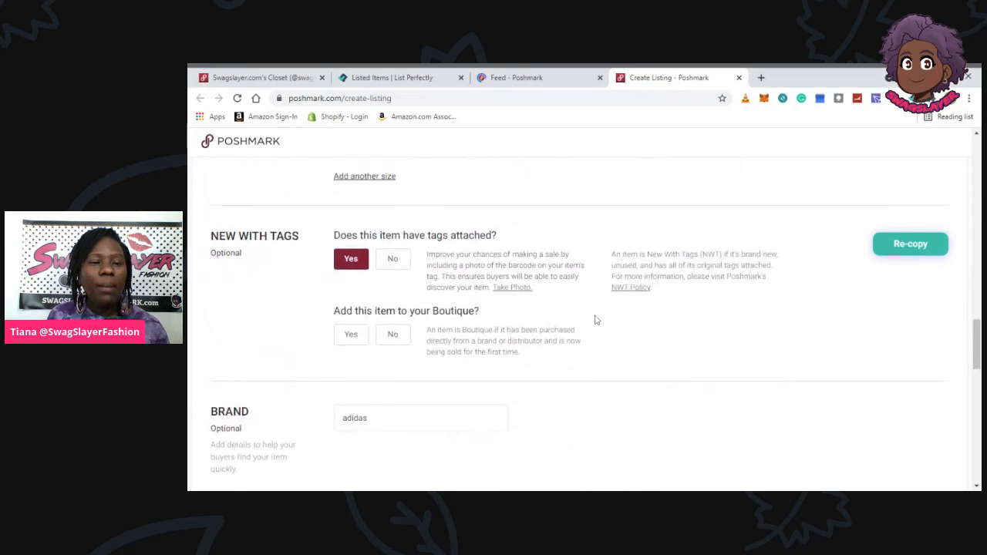
scroll(594, 319, down, 6)
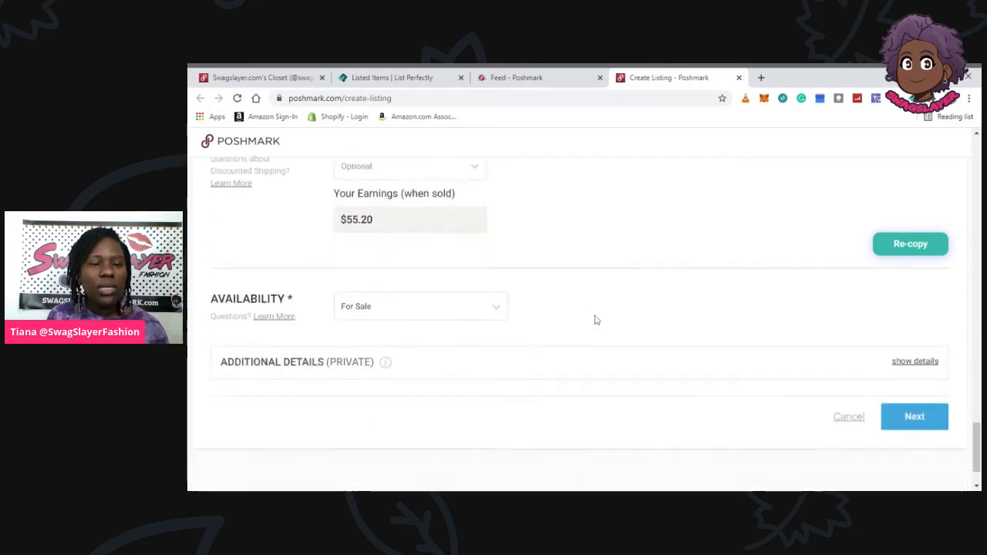
click(925, 356)
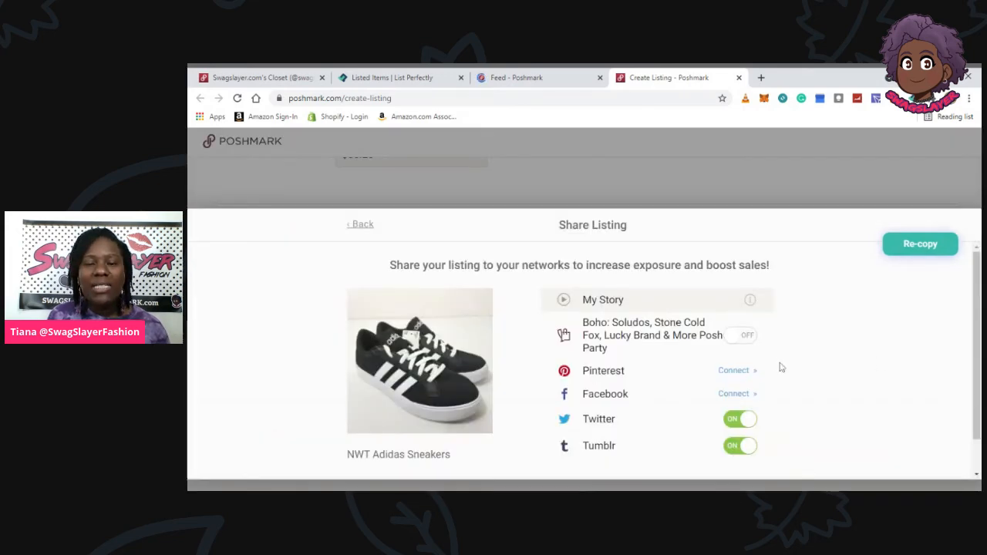
click(739, 421)
click(737, 447)
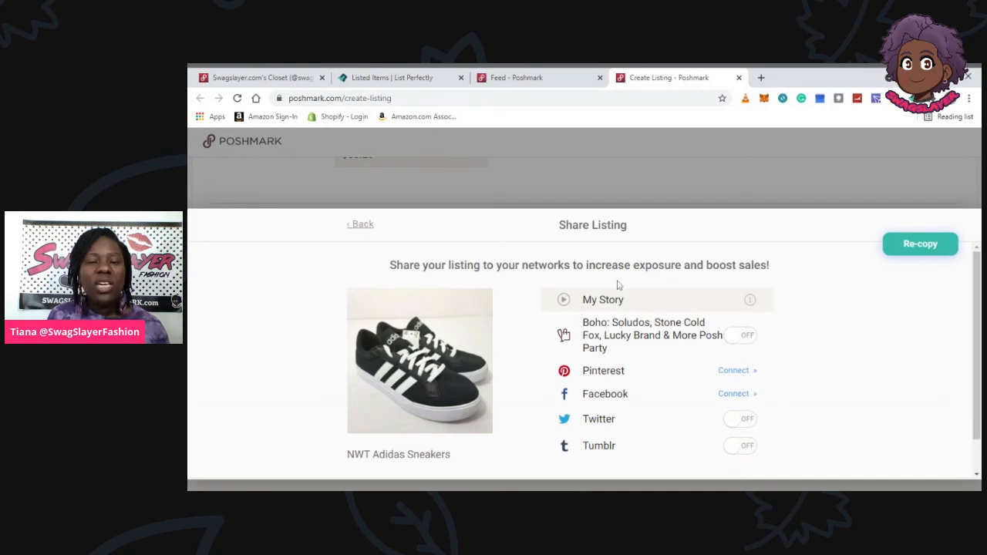
scroll(636, 367, down, 1)
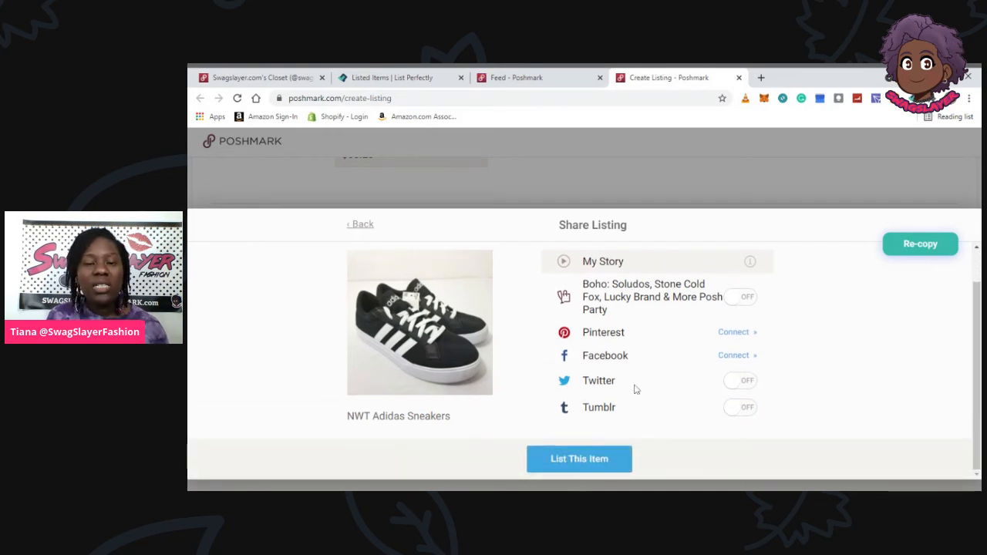
click(613, 466)
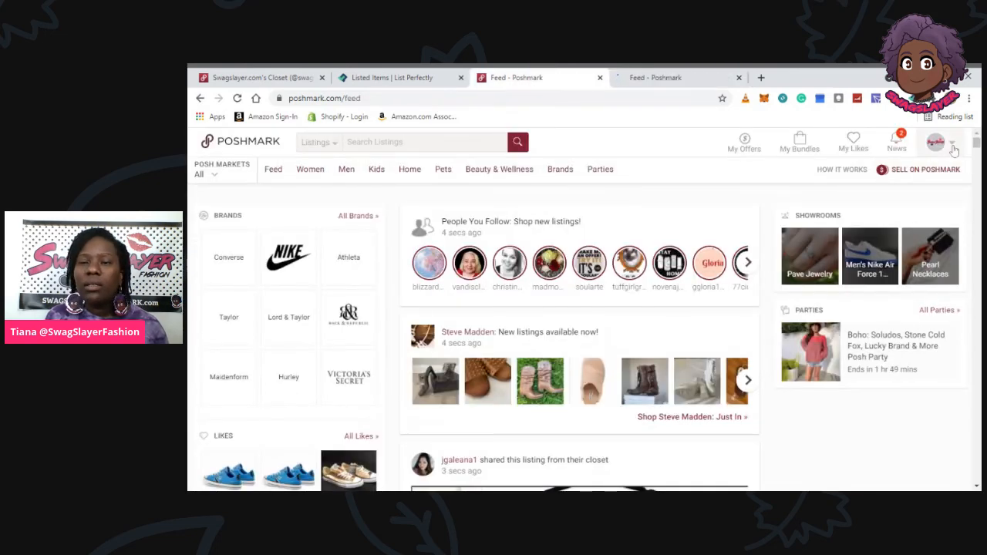
Step: Open the seller's closet to check the relisted sneakers and hat, and return to the List Perfectly page and the original closet page
click(953, 149)
click(887, 171)
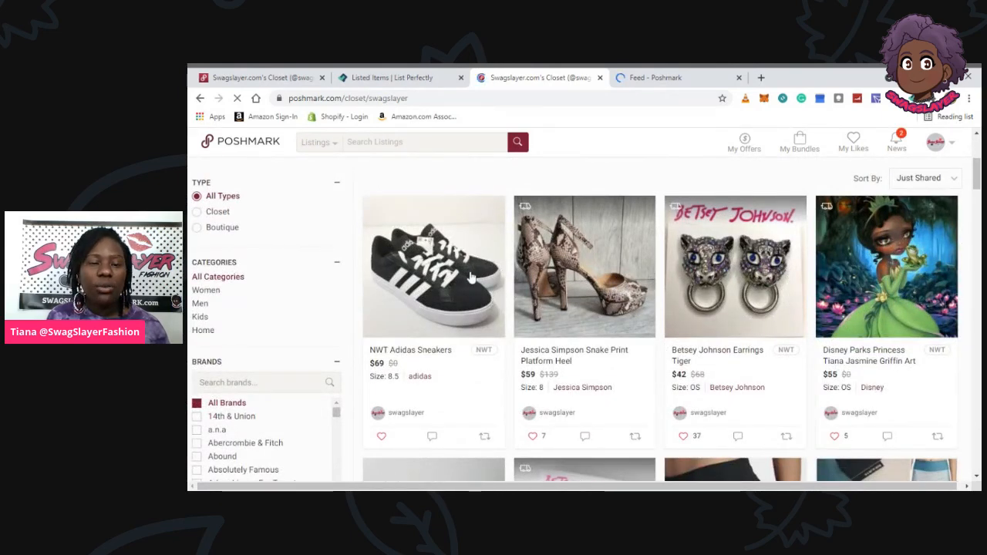
scroll(474, 278, down, 3)
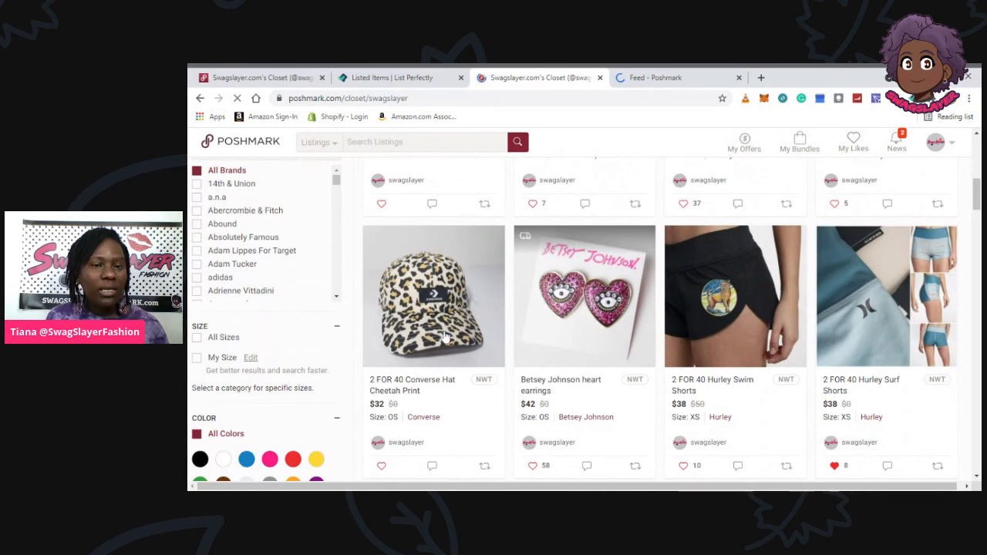
click(370, 78)
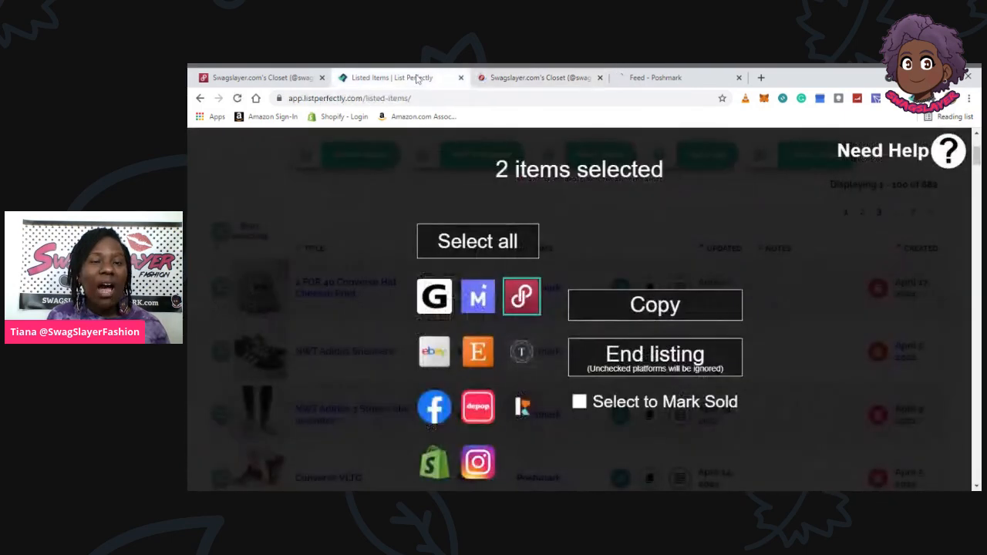
click(257, 78)
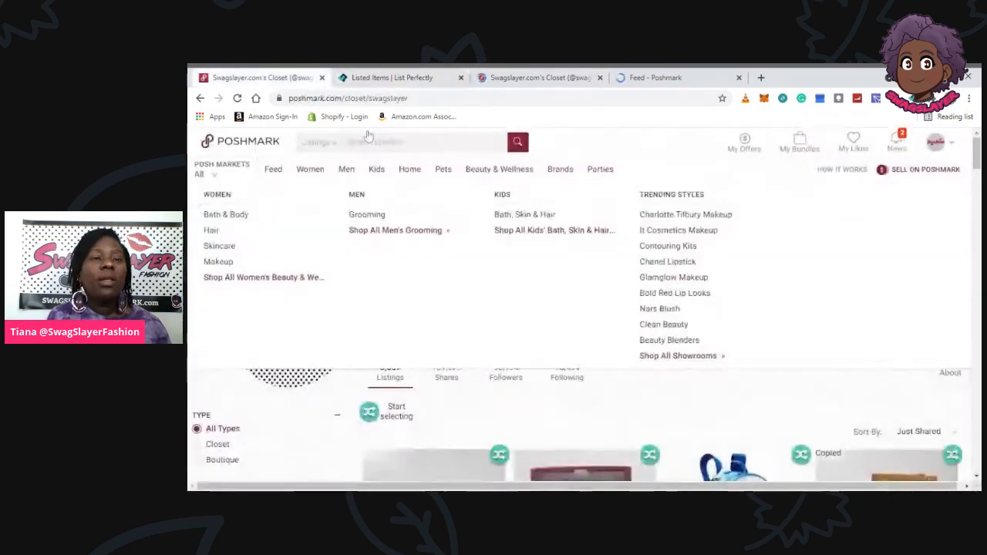